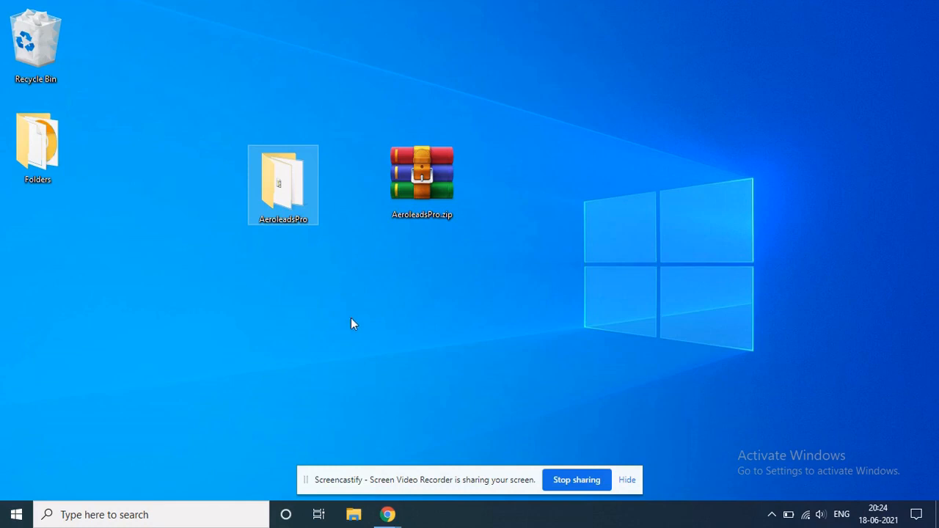
# Switch to the Google window in Chrome, open the extension management page and enable Developer mode.
pyautogui.moveTo(387, 514)
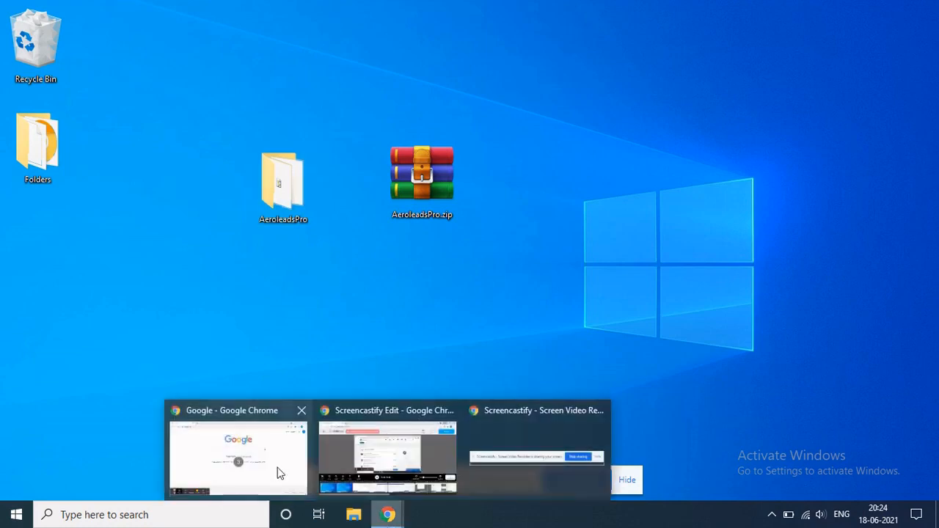
pyautogui.click(278, 470)
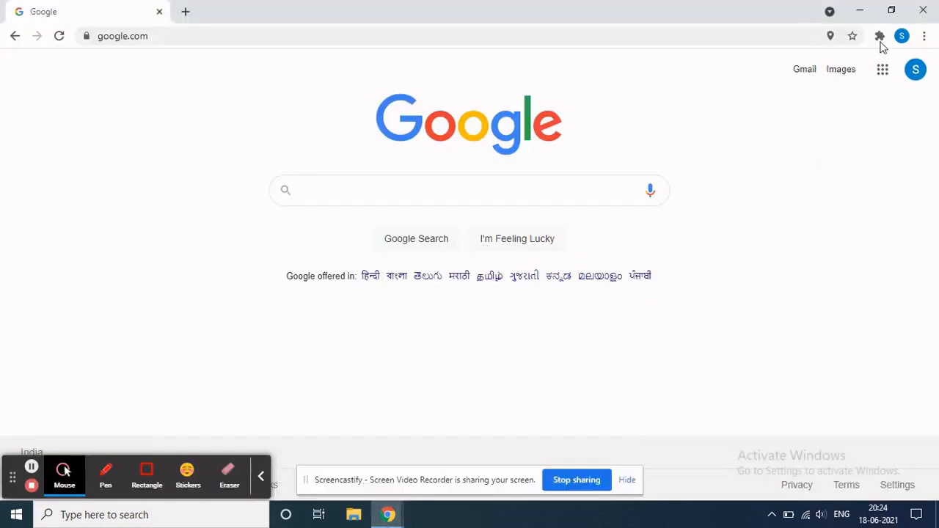
pyautogui.click(881, 40)
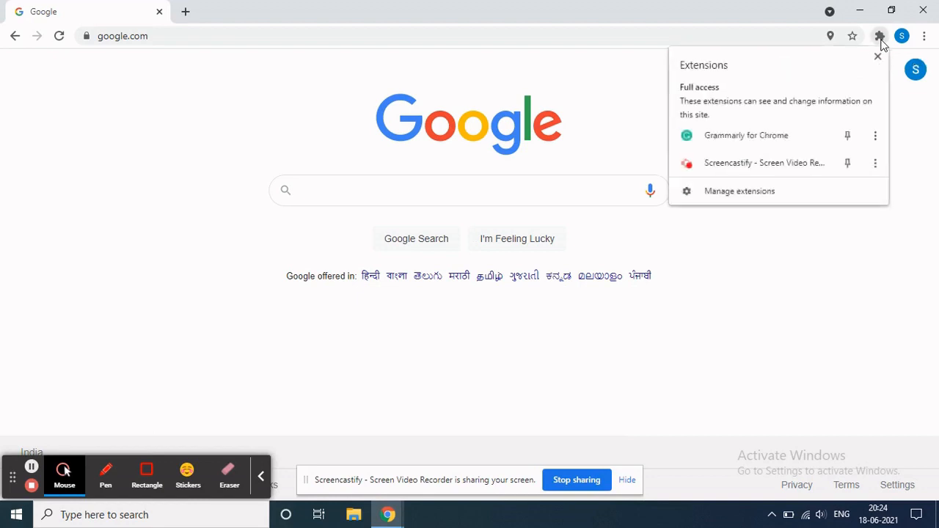
pyautogui.click(749, 200)
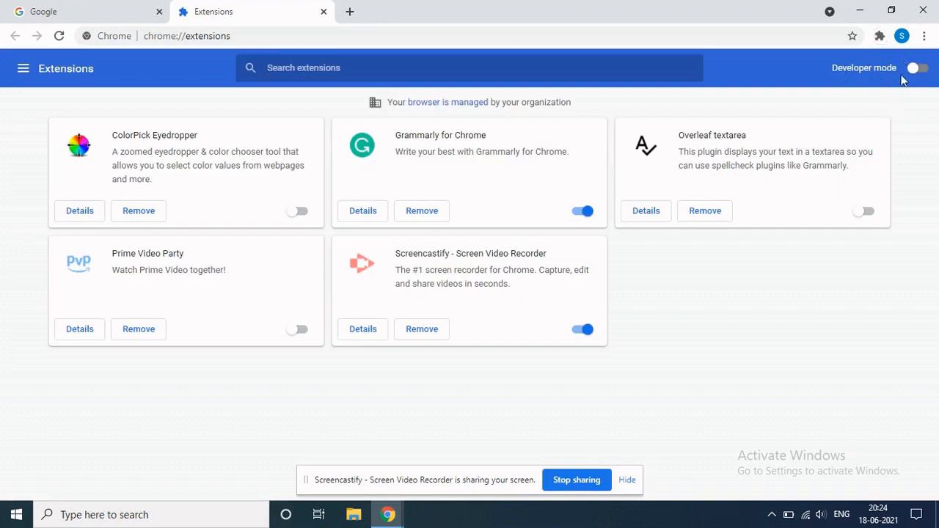
pyautogui.click(916, 73)
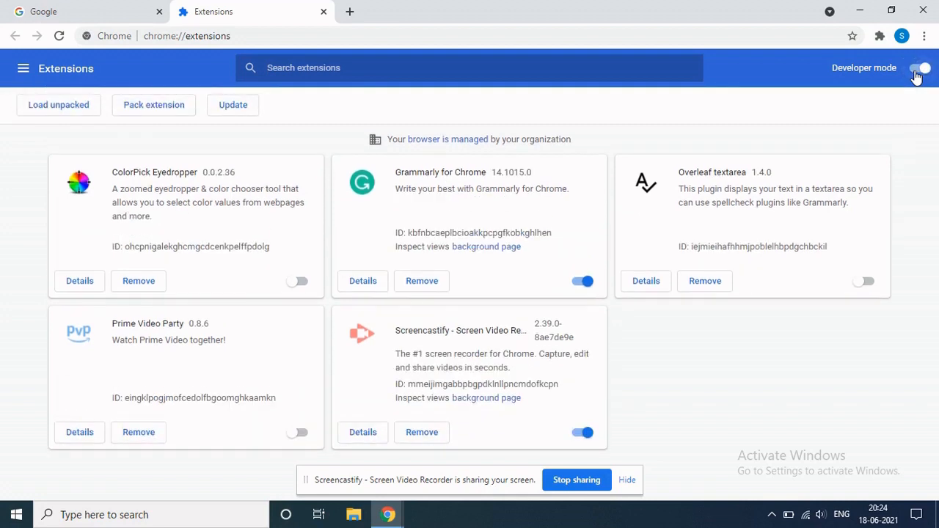
# Load the AeroleadsPro folder from the Desktop as an unpacked extension.
pyautogui.click(48, 112)
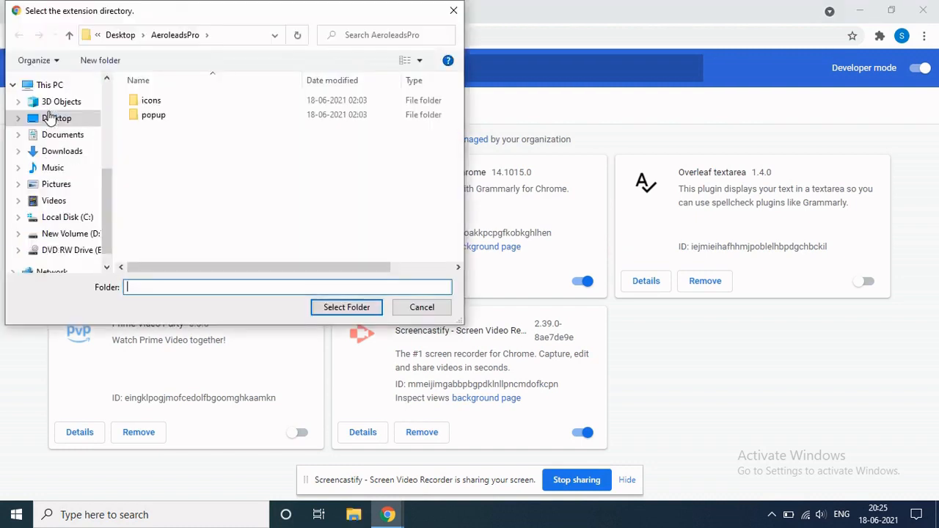
pyautogui.click(52, 119)
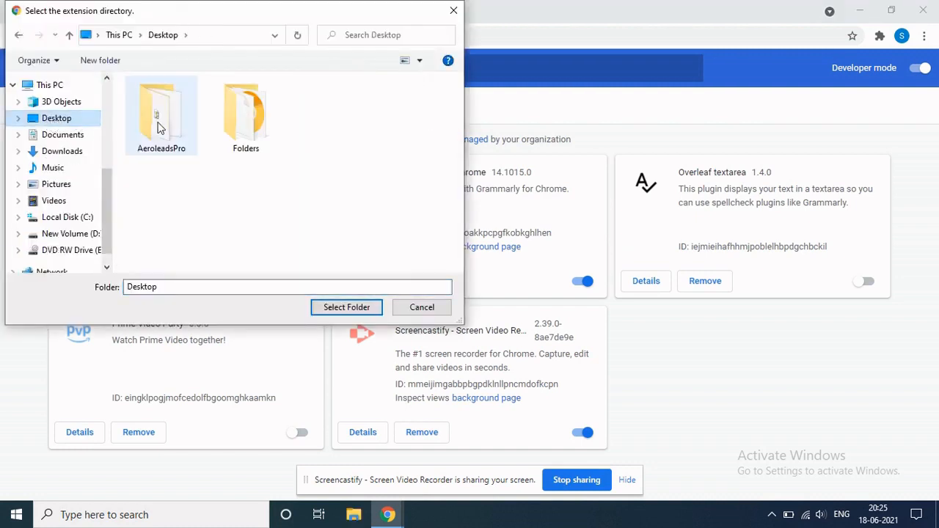
pyautogui.click(157, 123)
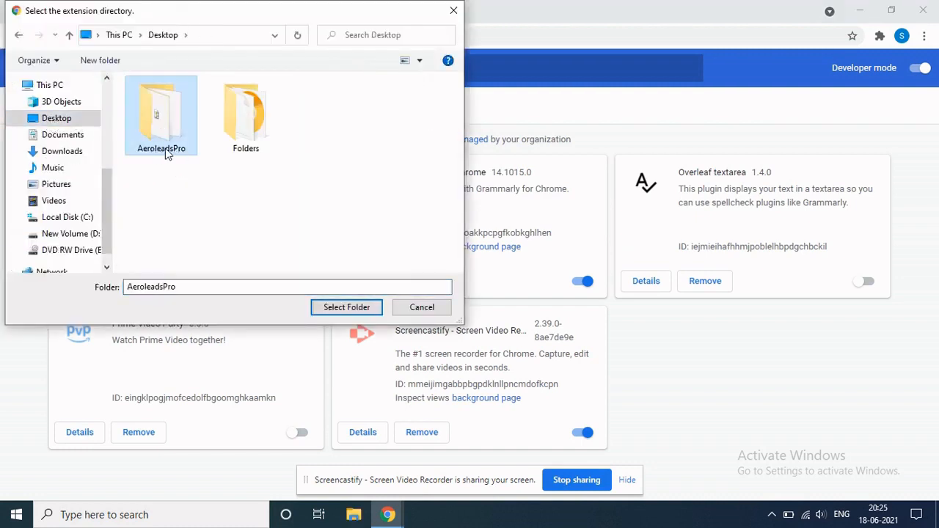
pyautogui.click(339, 312)
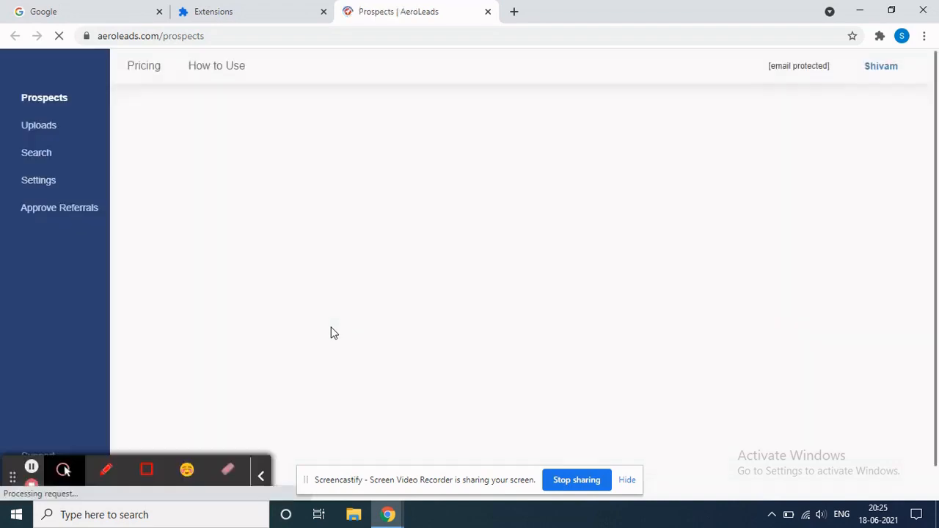
# Return to the Extensions page and pin Email Finder Pro to the browser toolbar.
pyautogui.click(264, 11)
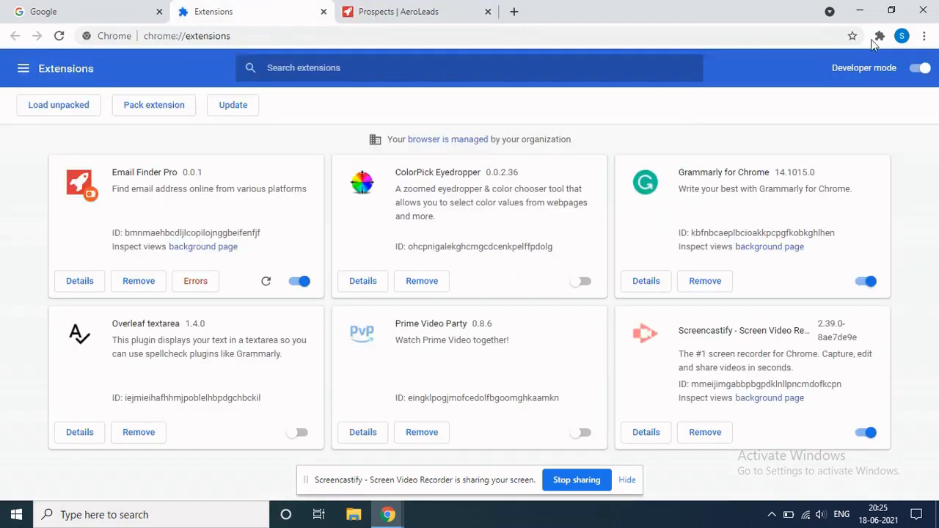
pyautogui.click(879, 38)
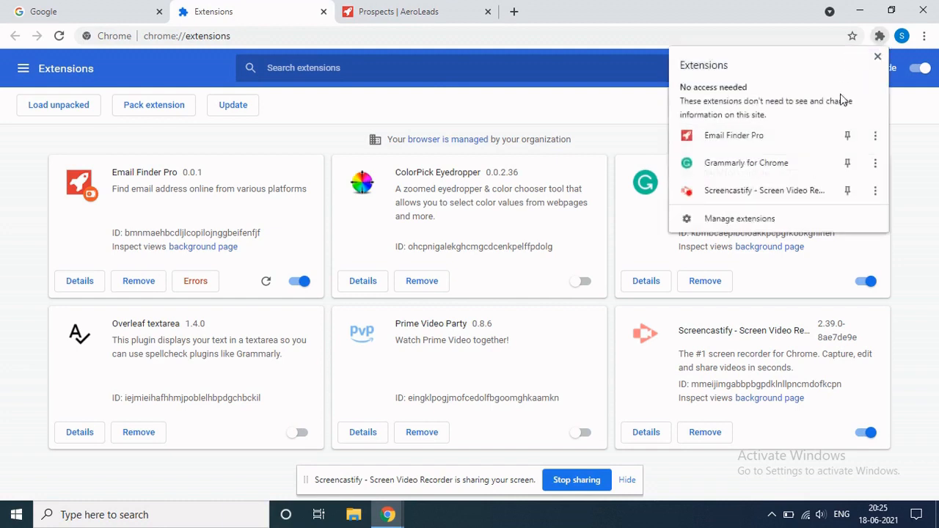
pyautogui.click(847, 141)
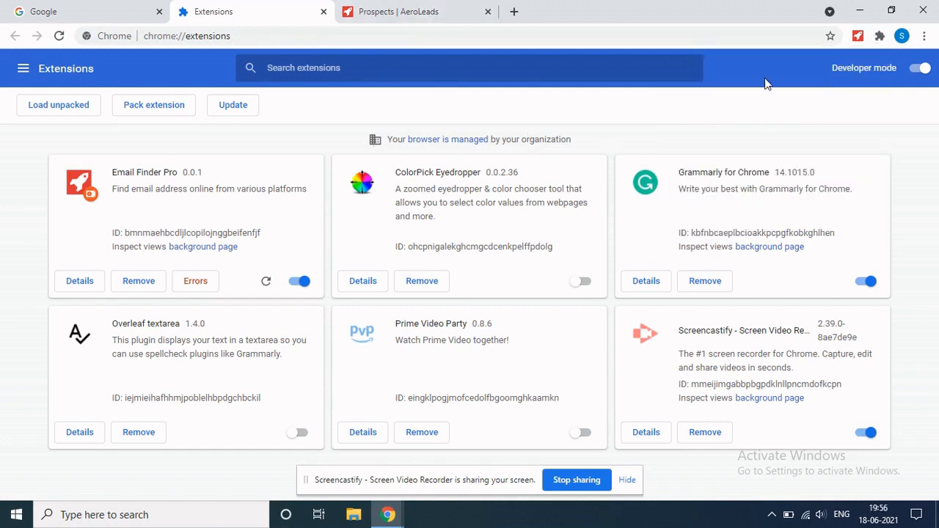
# Open a new browser window and load the LinkedIn feed in it.
pyautogui.moveTo(388, 515)
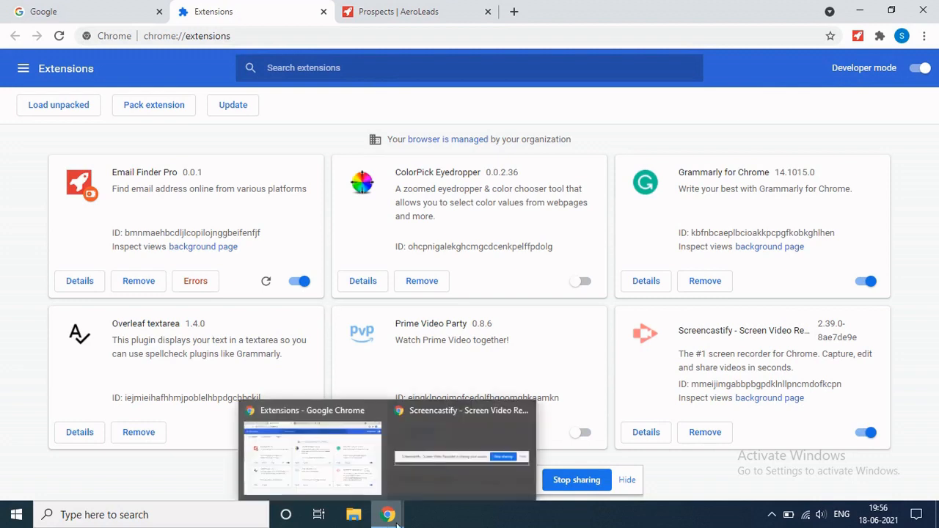
pyautogui.rightClick(388, 515)
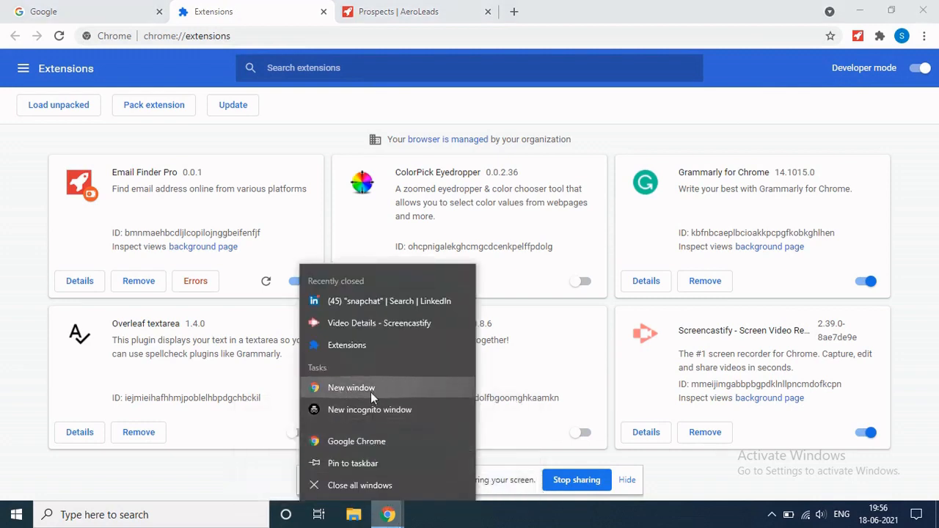
pyautogui.click(349, 390)
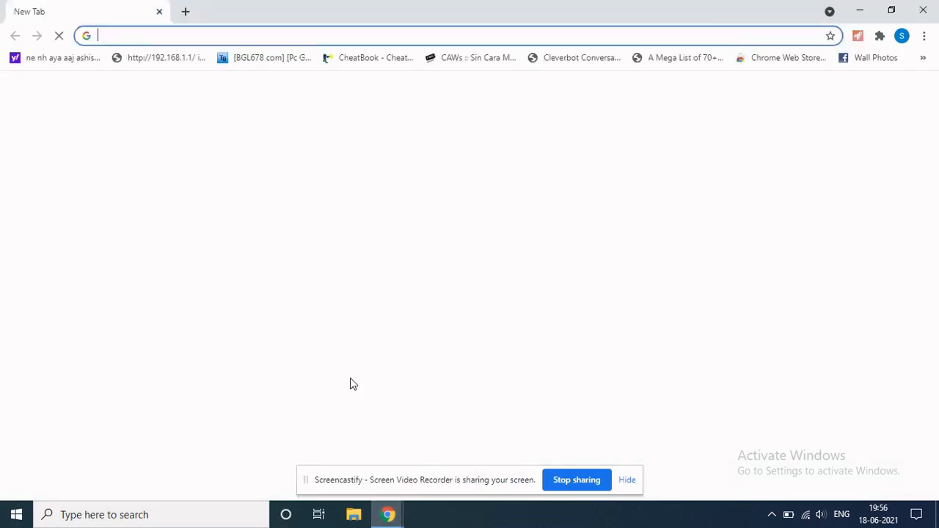
pyautogui.write('li')
pyautogui.press('Return')
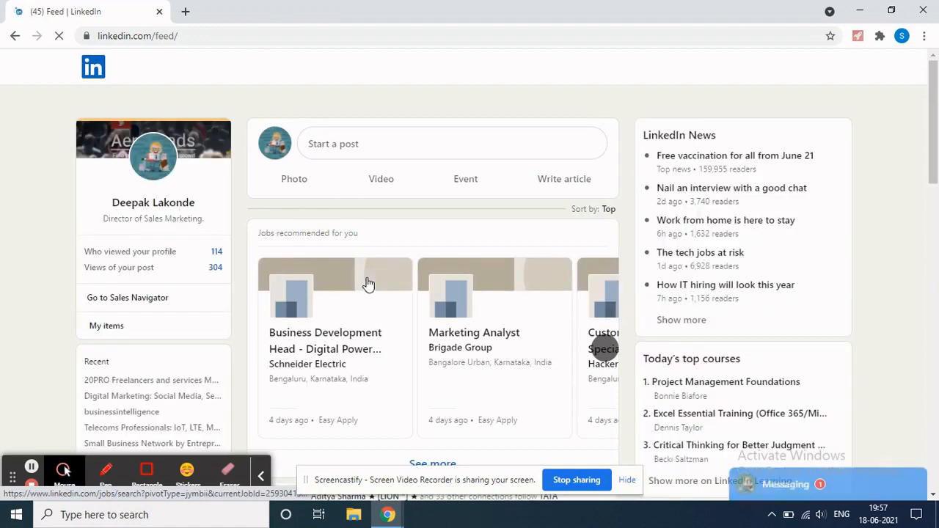
# Search LinkedIn for "netflix" and restrict the results to People.
pyautogui.click(193, 67)
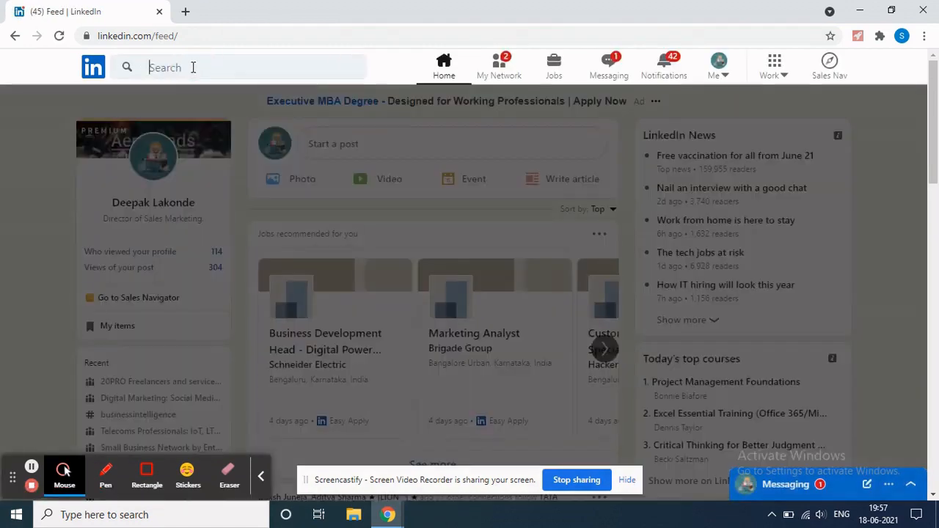
pyautogui.write('netf')
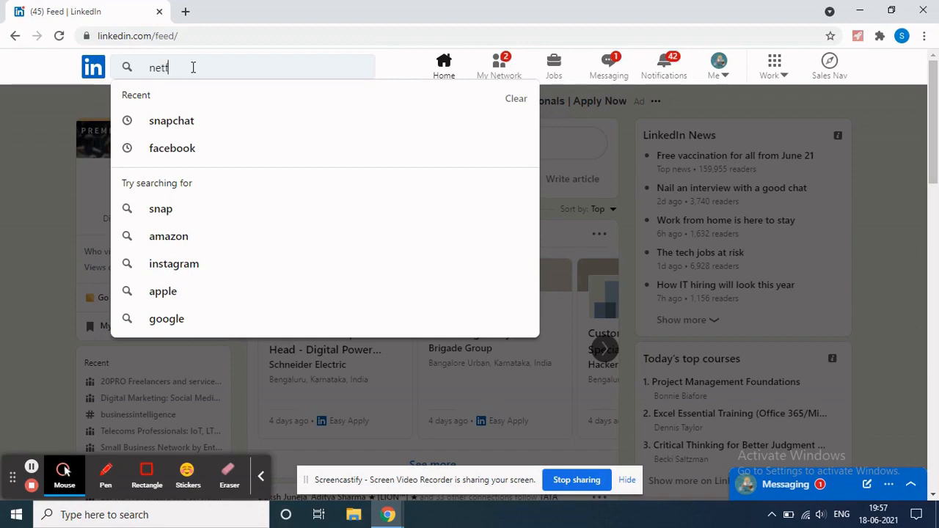
pyautogui.write('lix')
pyautogui.press('Return')
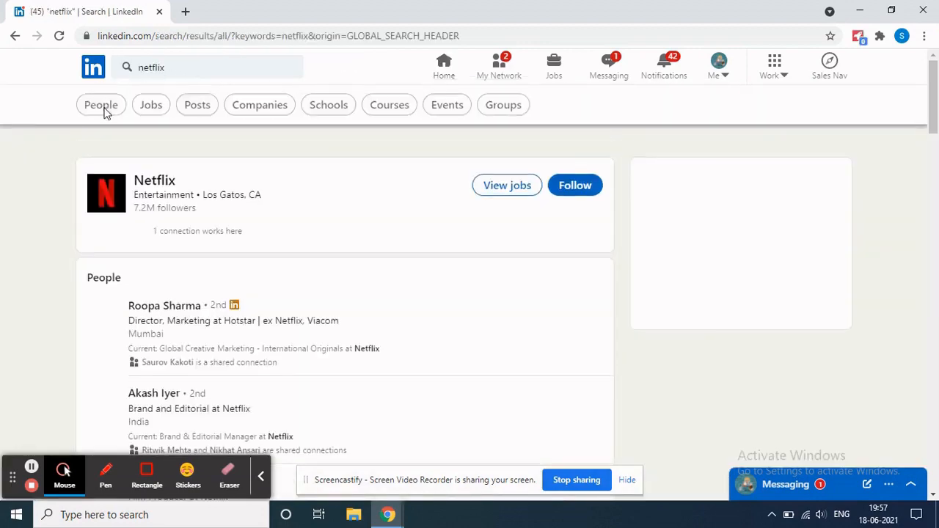
pyautogui.click(100, 110)
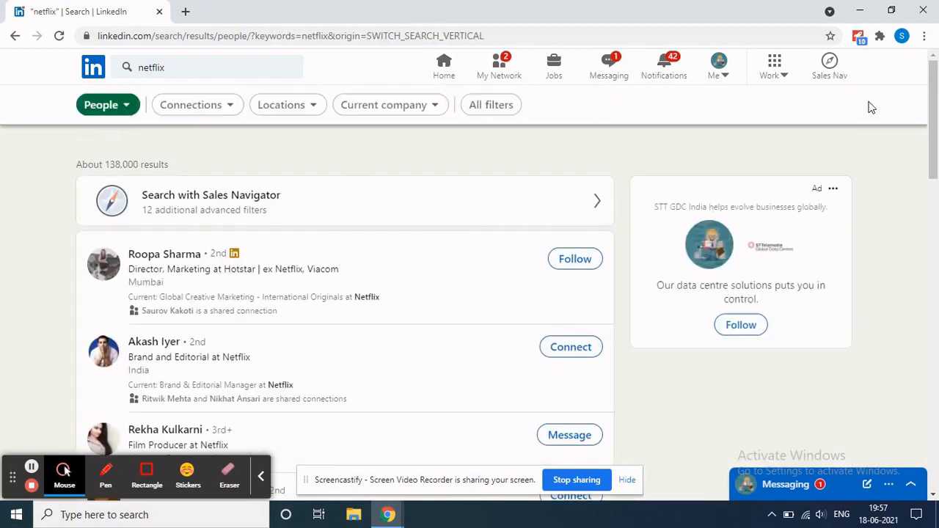
# Open the AeroLeads extension on the search results and create a new prospect list named "Netflix People".
pyautogui.click(862, 37)
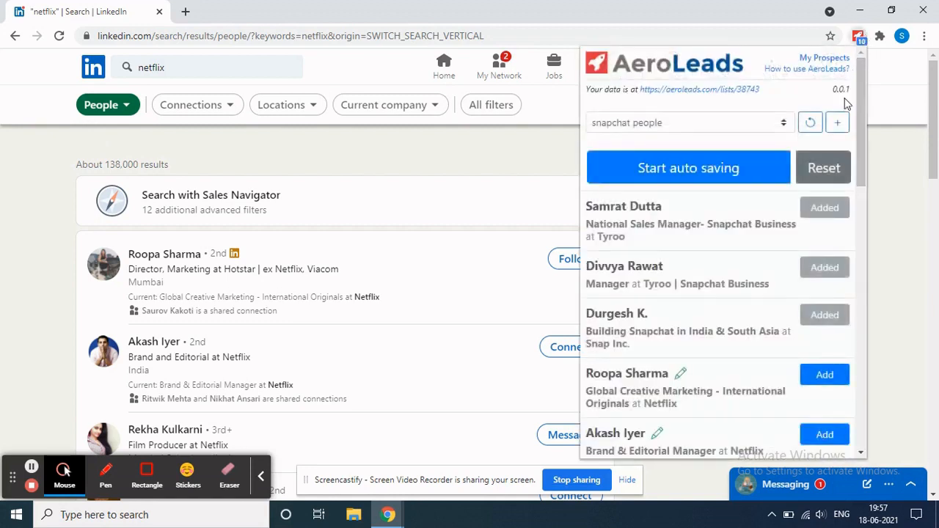
pyautogui.click(839, 123)
pyautogui.click(717, 262)
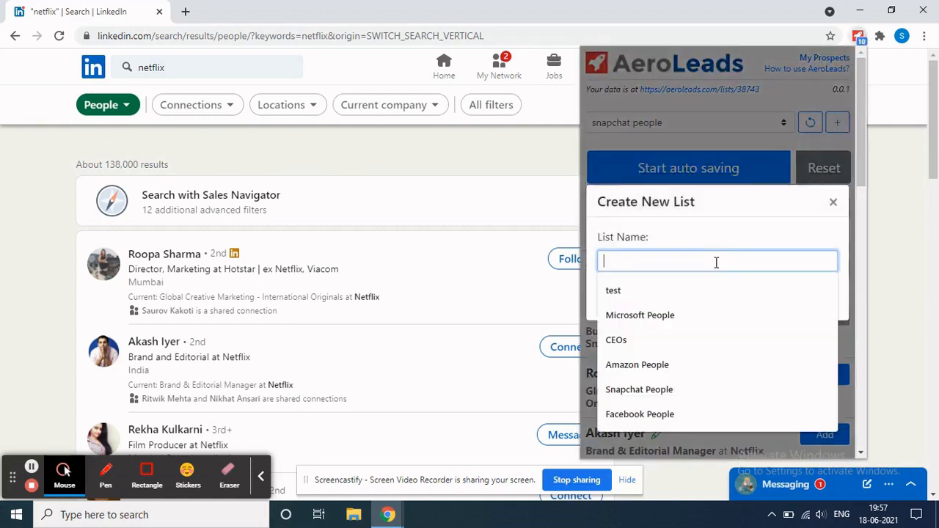
pyautogui.write('Netflix')
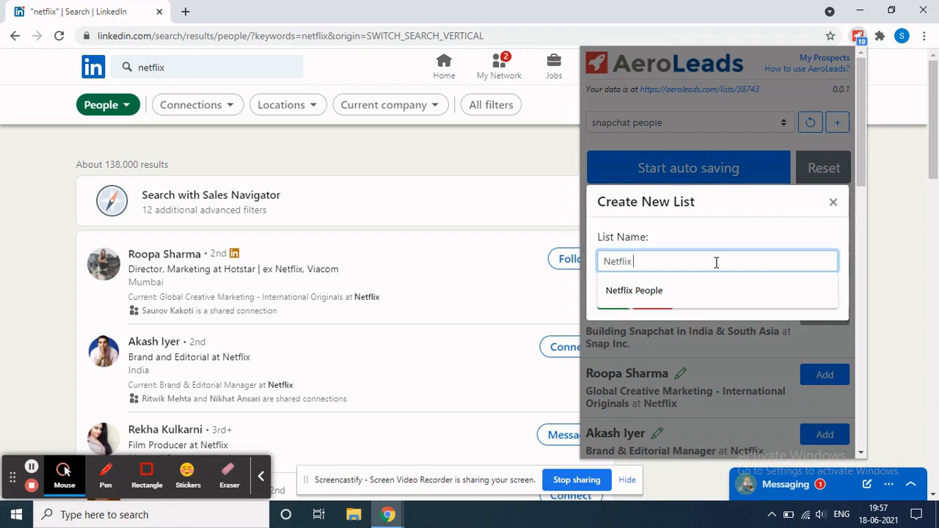
pyautogui.write(' People')
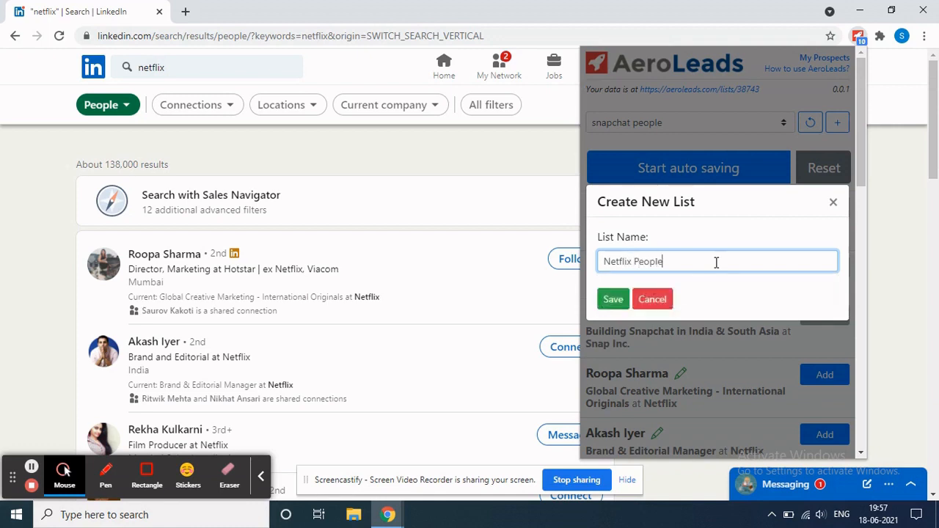
pyautogui.click(613, 300)
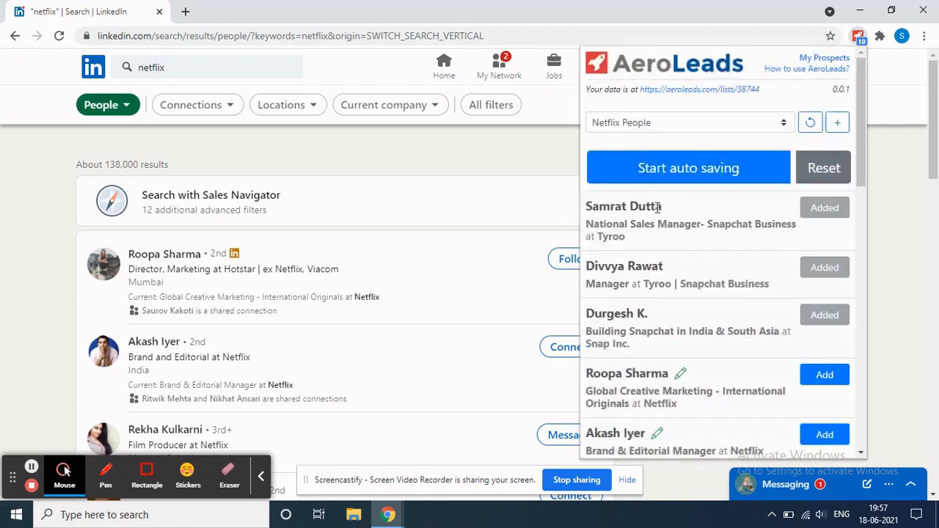
# Look through the prospects the AeroLeads extension collected from the Netflix people search.
pyautogui.scroll(-10, 662, 178)
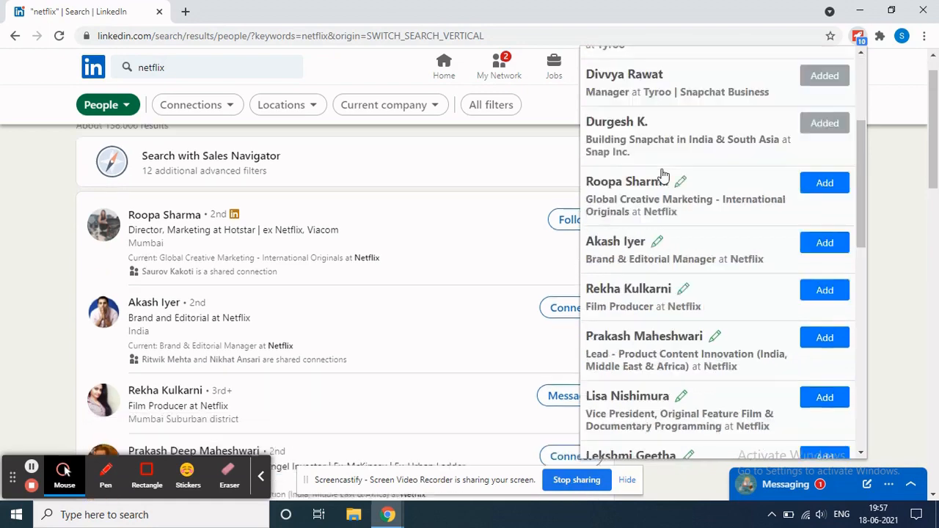
pyautogui.scroll(-8, 663, 173)
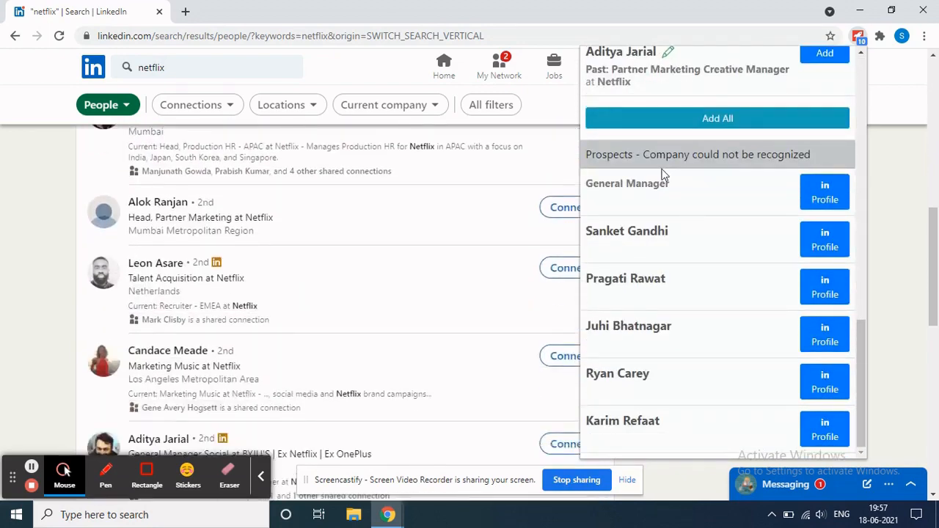
pyautogui.scroll(-3, 663, 174)
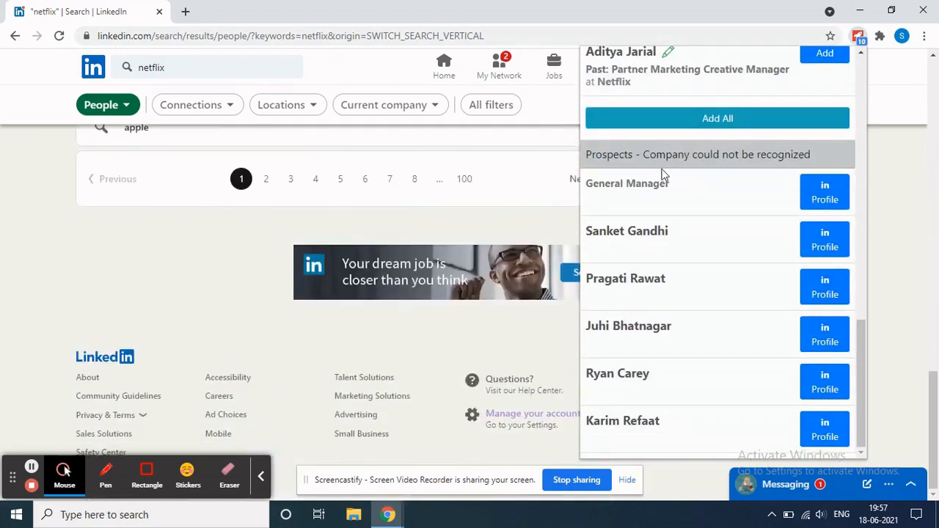
pyautogui.scroll(3, 662, 176)
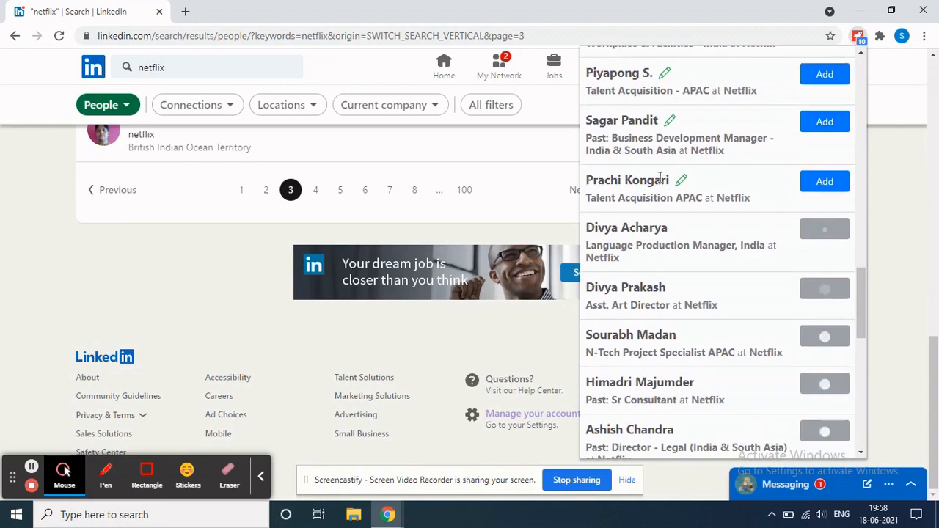
# Switch to the browser window with the Extensions page and open Google in a new tab there.
pyautogui.moveTo(389, 518)
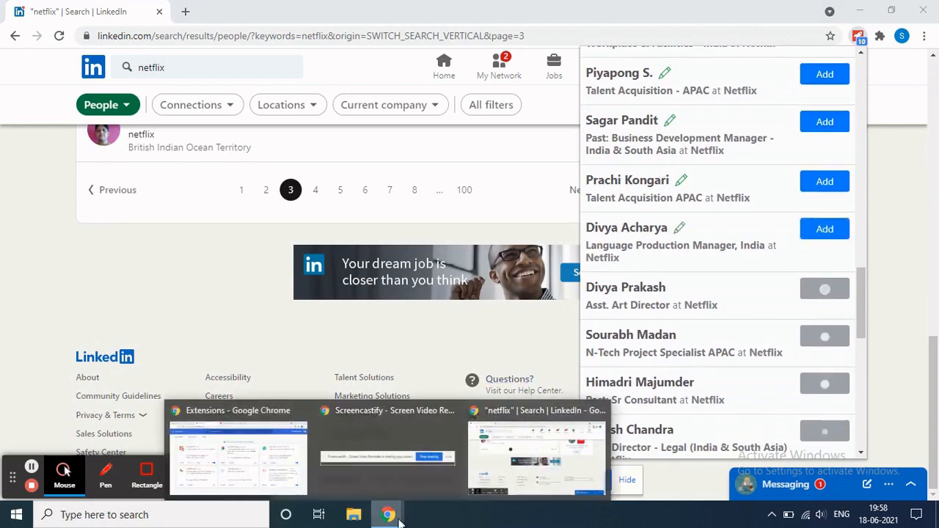
pyautogui.click(257, 455)
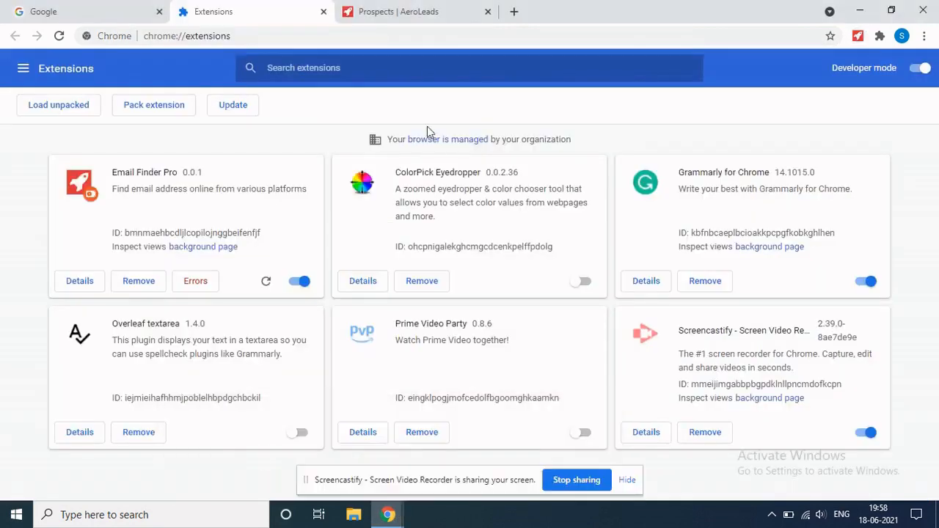
pyautogui.click(513, 11)
pyautogui.write('go')
pyautogui.press('Return')
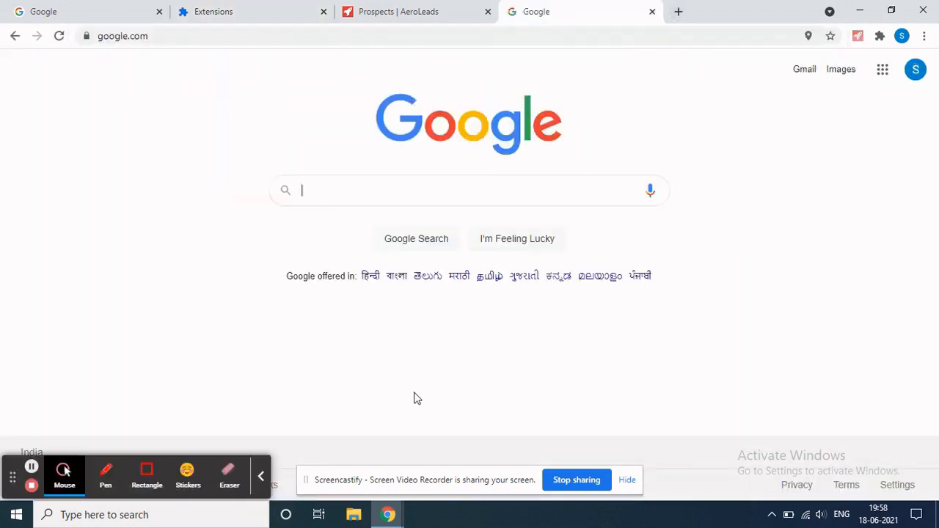
# Return to the LinkedIn search window and check which Netflix prospects the extension has added.
pyautogui.moveTo(388, 514)
pyautogui.click(536, 463)
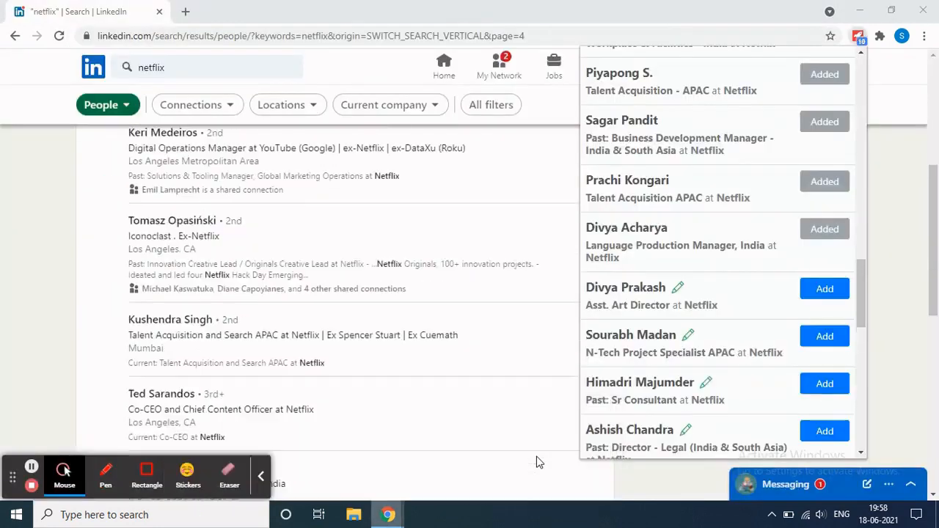
pyautogui.scroll(-5, 558, 375)
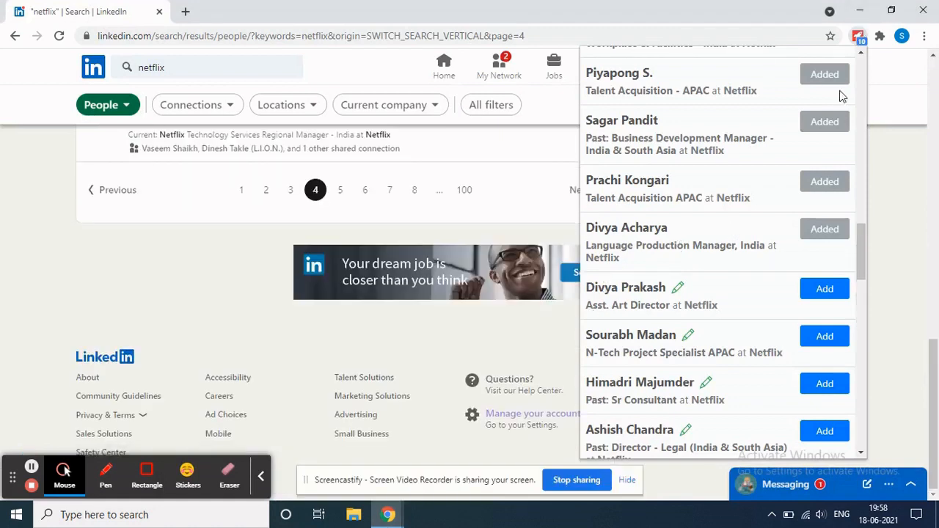
pyautogui.scroll(4, 817, 118)
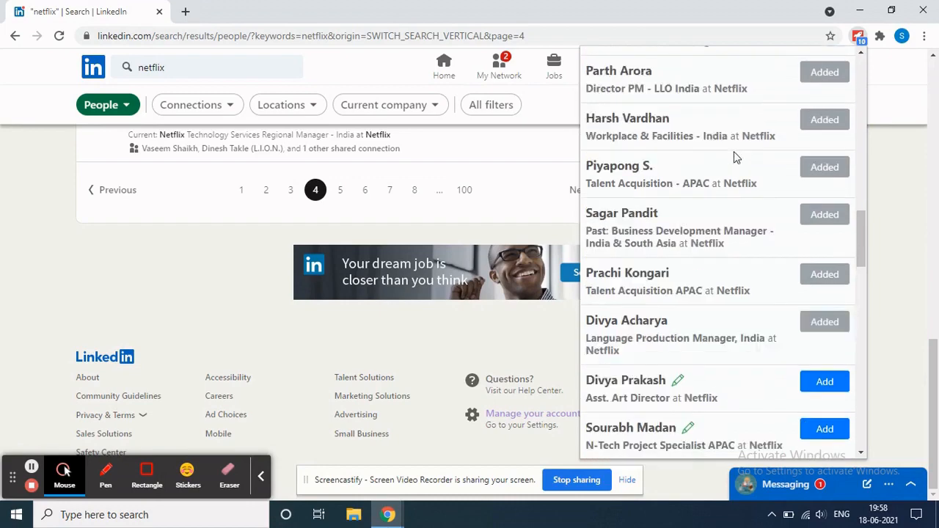
# Stop the AeroLeads extension's auto saving of the Netflix people search on results page 5.
pyautogui.scroll(8, 736, 158)
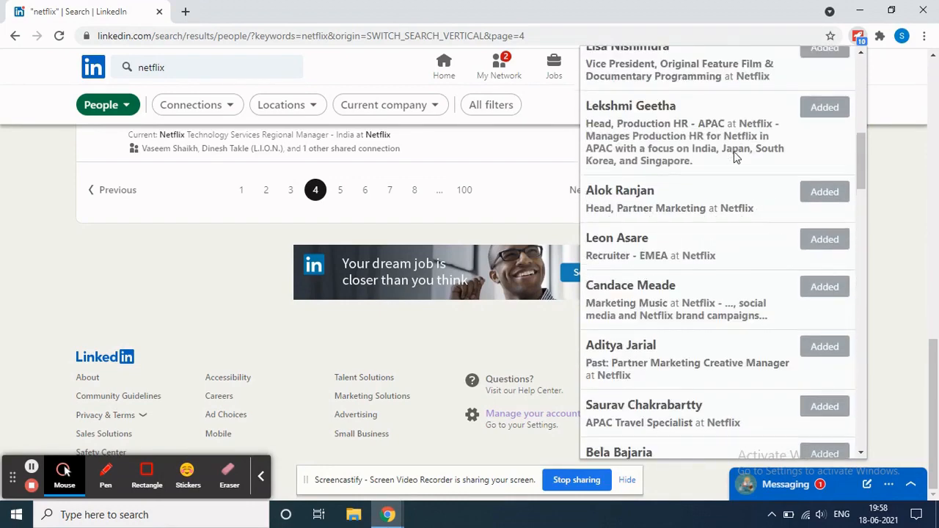
pyautogui.scroll(5, 734, 158)
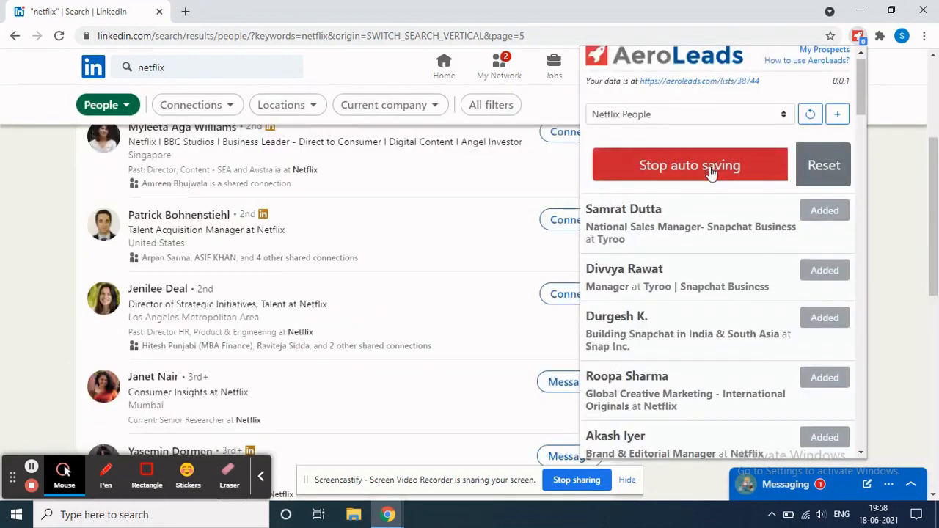
pyautogui.click(710, 170)
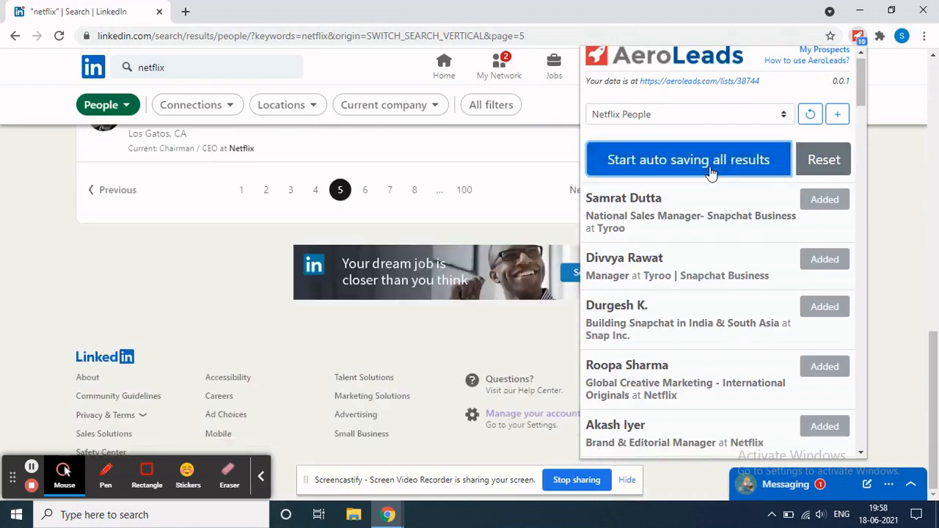
pyautogui.scroll(1, 719, 143)
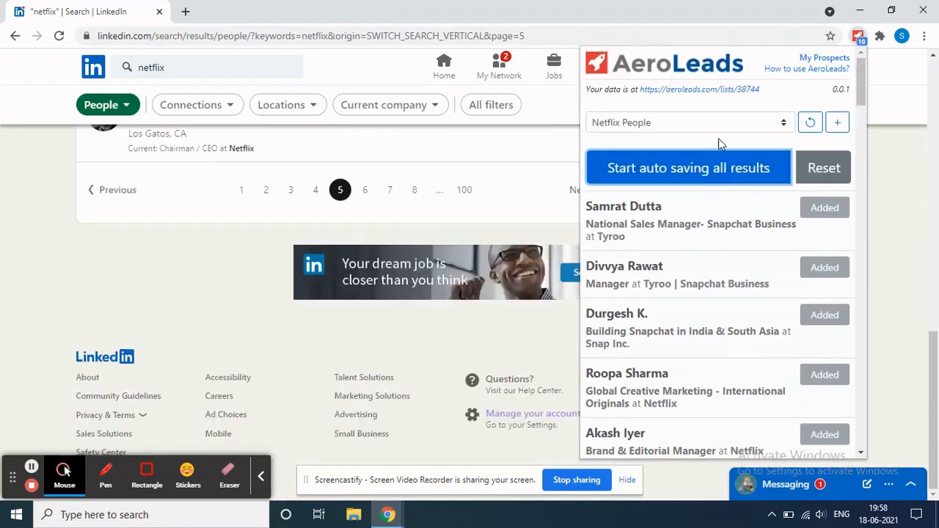
# Open the "Netflix People" list on the AeroLeads site and look through the saved prospects and their e-mail addresses.
pyautogui.click(719, 92)
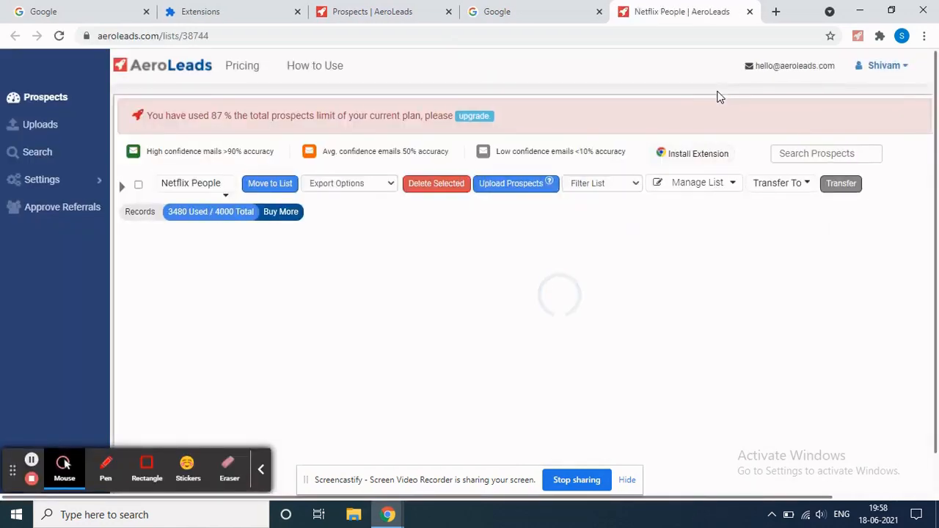
pyautogui.scroll(-9, 293, 336)
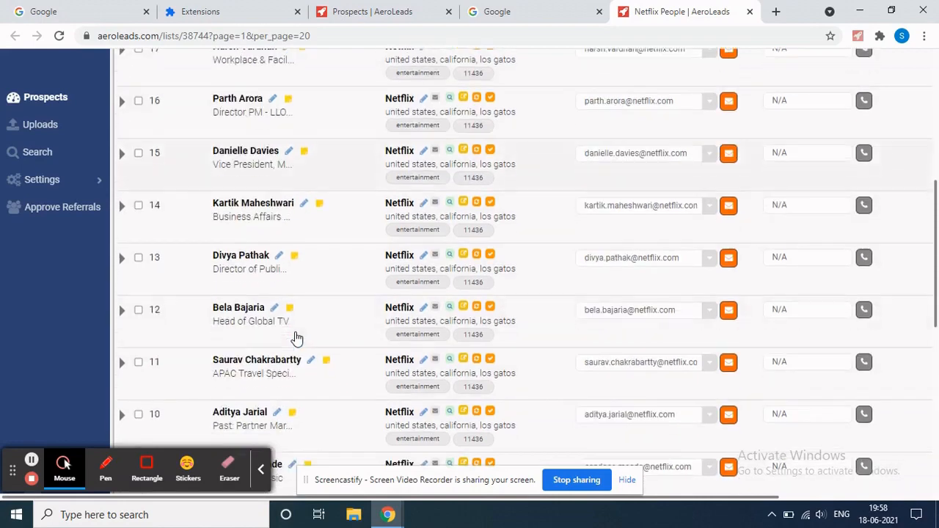
pyautogui.scroll(-2, 295, 337)
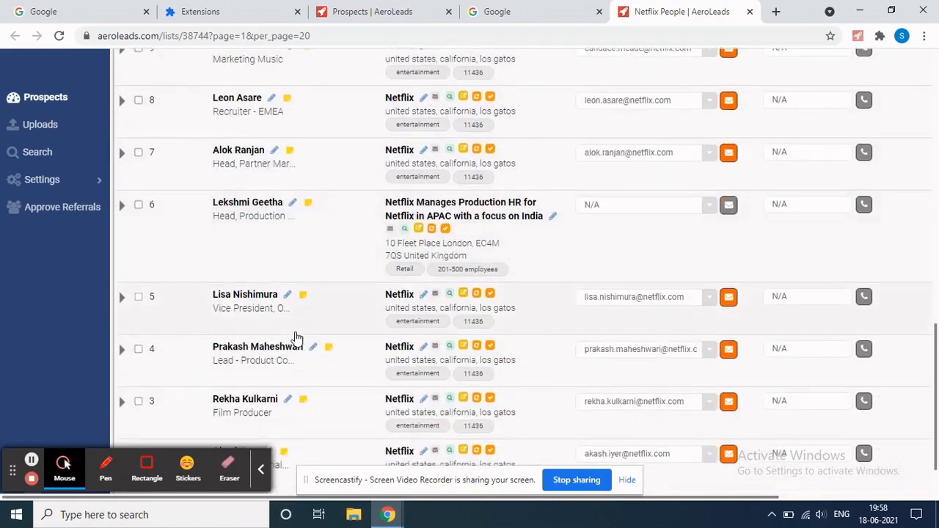
pyautogui.scroll(8, 296, 338)
pyautogui.scroll(10, 295, 337)
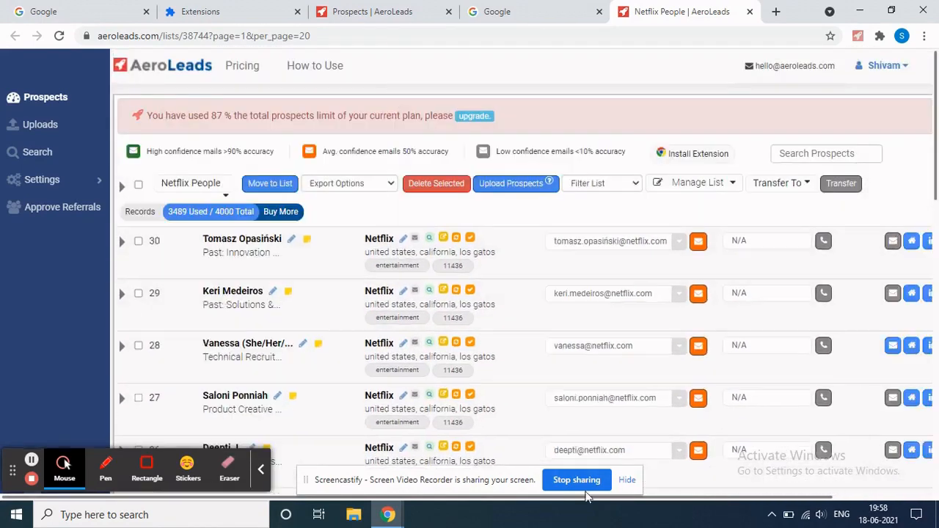
# Return to the LinkedIn search window and reset the AeroLeads extension's collected prospects.
pyautogui.moveTo(392, 515)
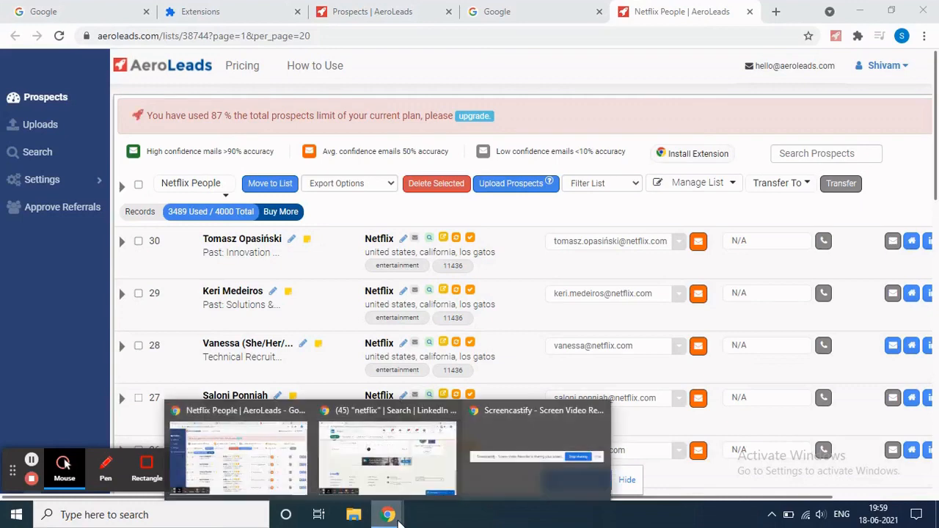
pyautogui.click(408, 474)
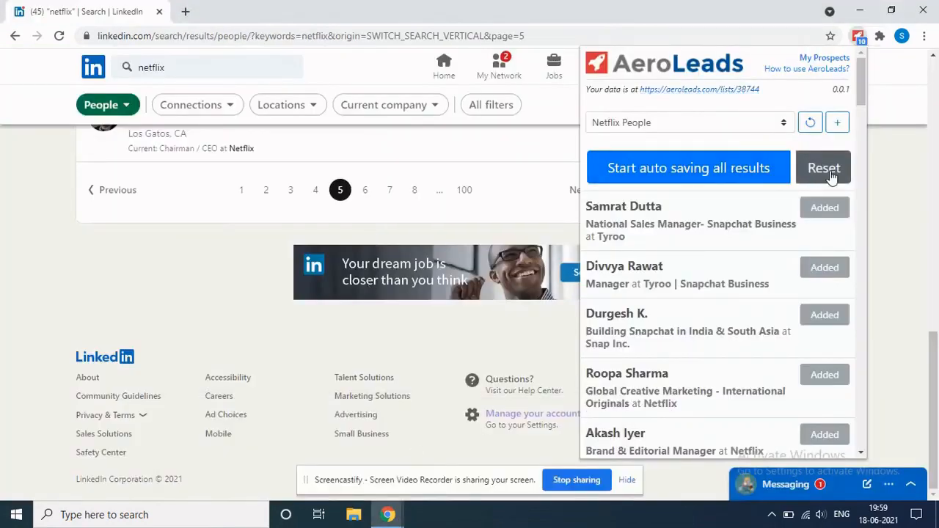
pyautogui.click(824, 169)
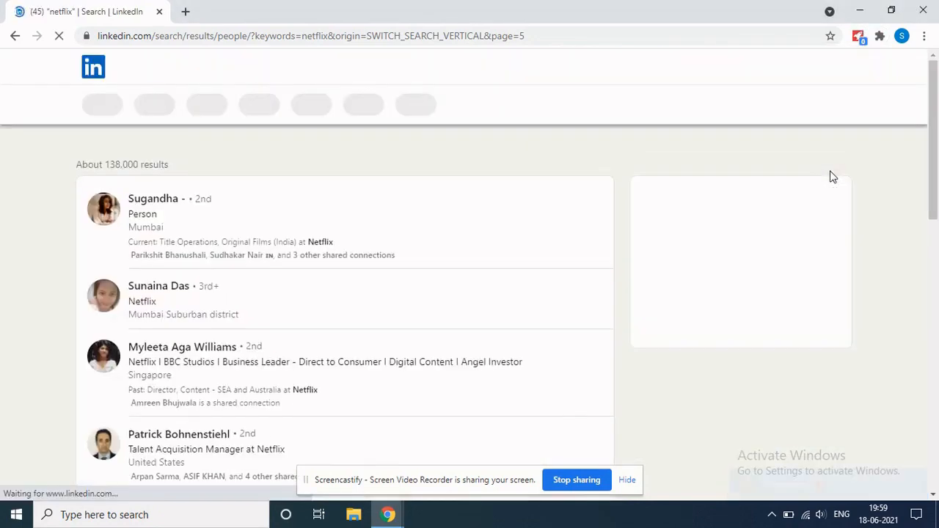
# Open the LinkedIn Sales Navigator search page at linkedin.com/sales/search in place of the Netflix results.
pyautogui.click(524, 38)
pyautogui.write('linkedin.com')
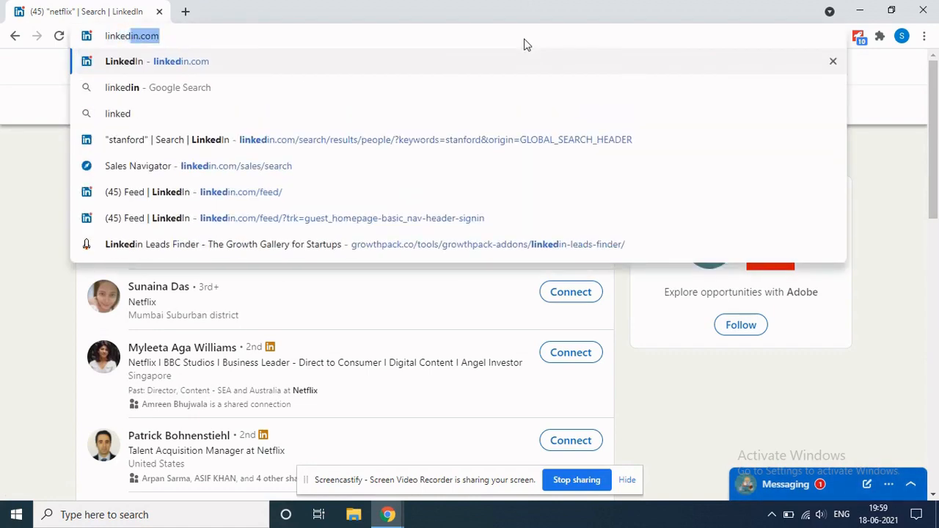
pyautogui.press('Down')
pyautogui.press('Down')
pyautogui.press('Down')
pyautogui.press('Down')
pyautogui.press('Return')
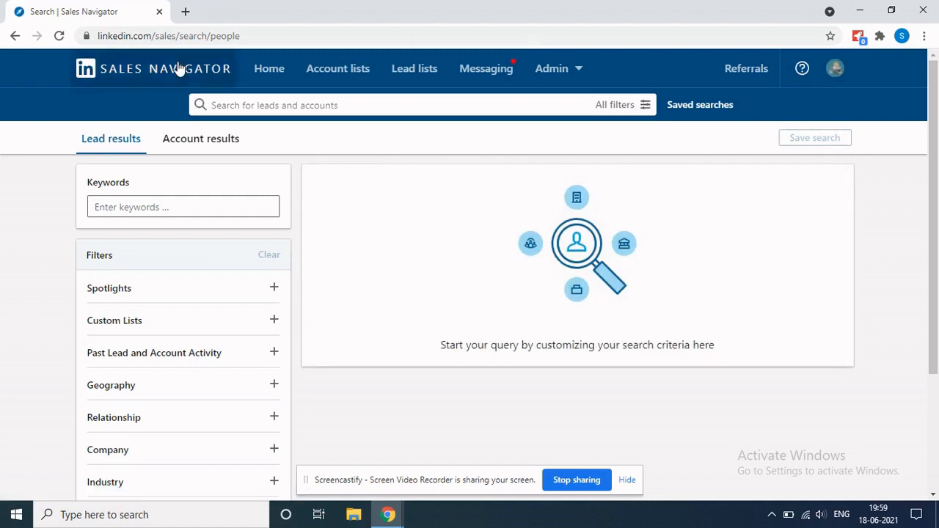
# Search Sales Navigator leads and accounts for "tesla".
pyautogui.click(267, 106)
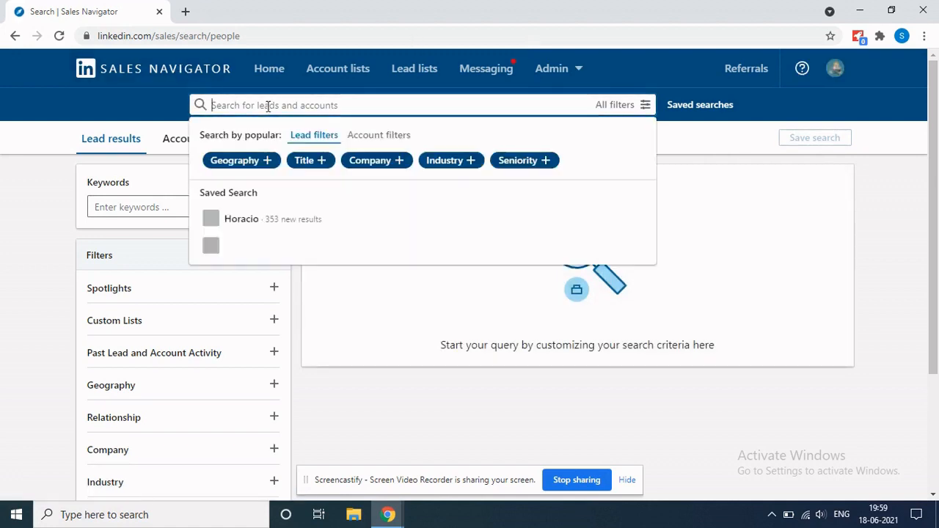
pyautogui.write('tesla')
pyautogui.press('Return')
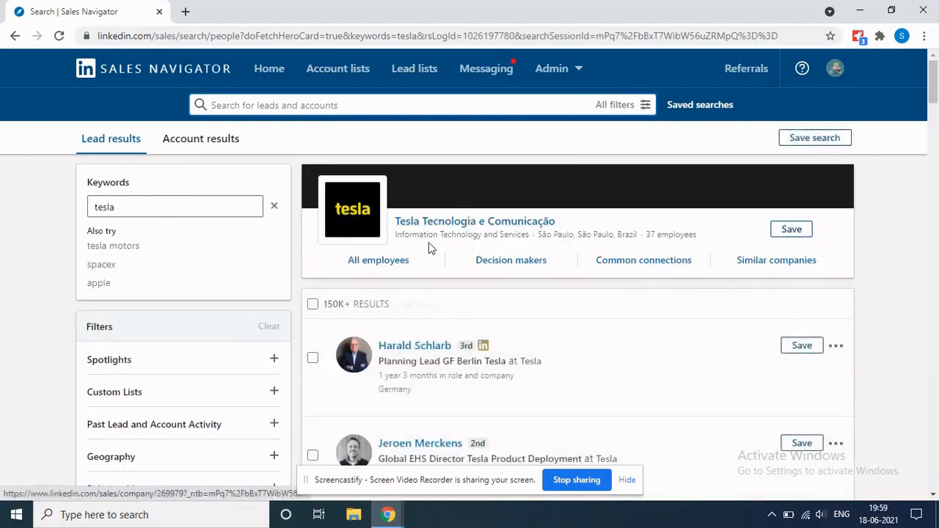
# Open the AeroLeads extension on the Sales Navigator results and create a new prospect list named "Tesla".
pyautogui.click(860, 42)
pyautogui.click(849, 122)
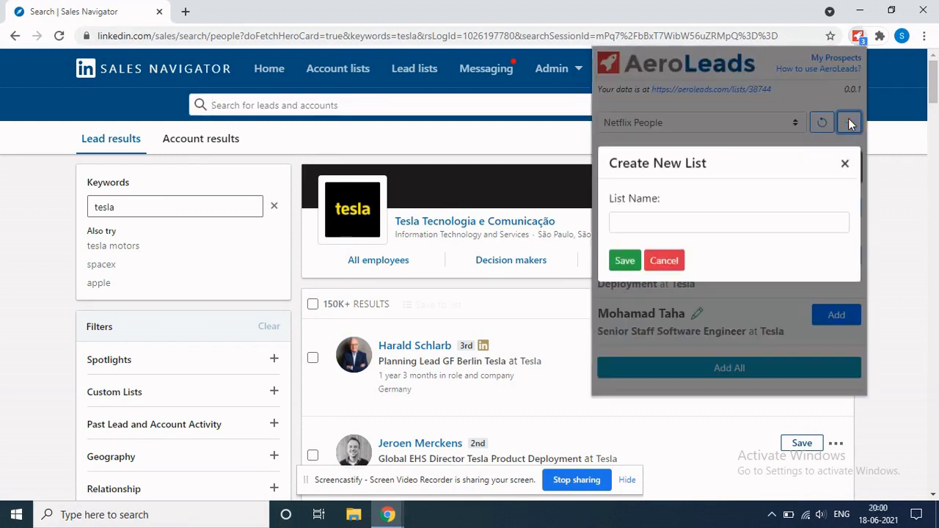
pyautogui.click(711, 233)
pyautogui.write('Tesl')
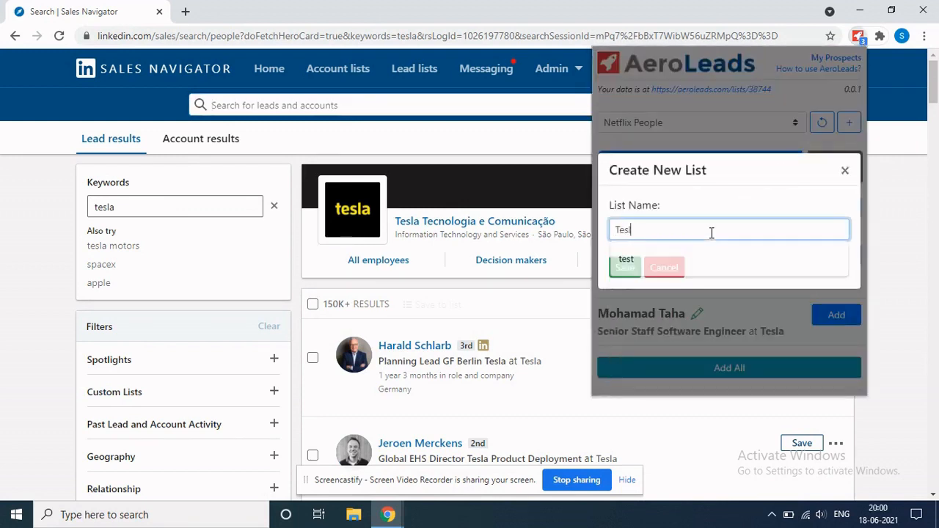
pyautogui.write('a')
pyautogui.click(638, 267)
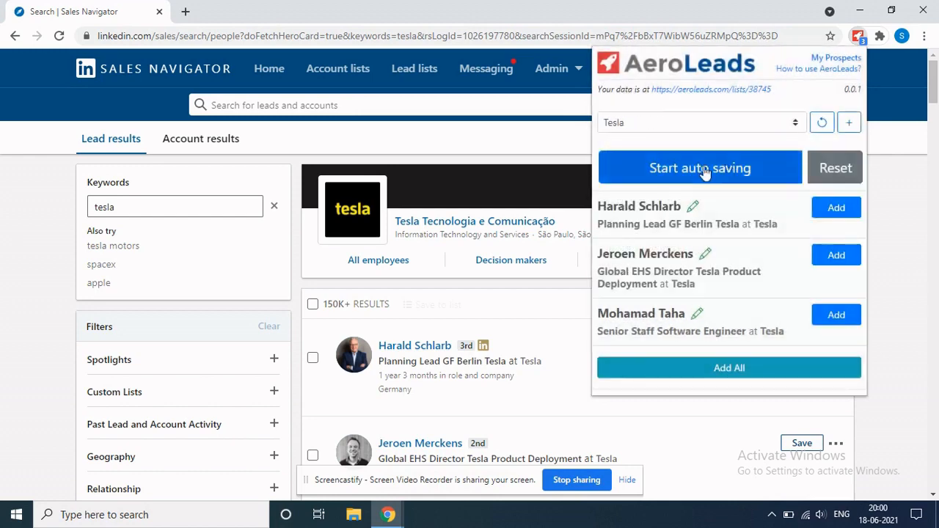
# Auto-save the Tesla lead results into the "Tesla" list and stop the auto saving on results page 3.
pyautogui.click(679, 181)
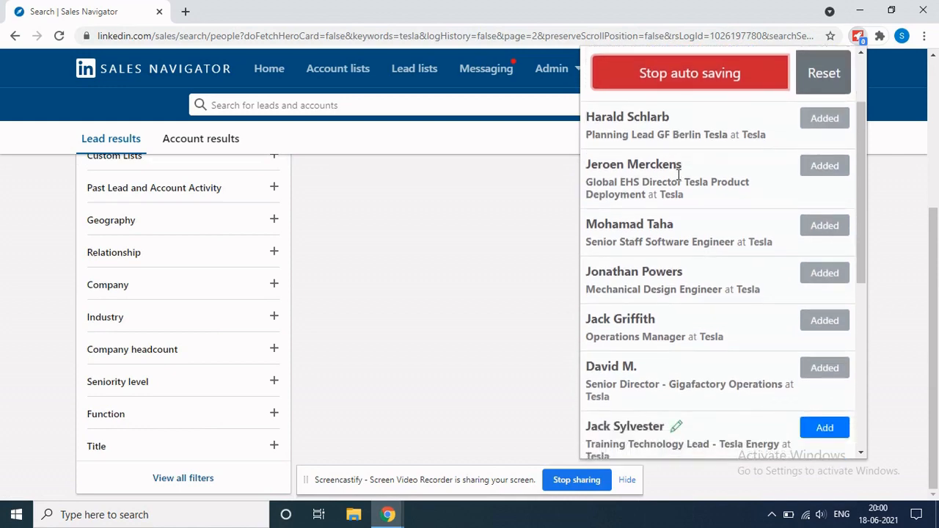
pyautogui.scroll(-5, 678, 179)
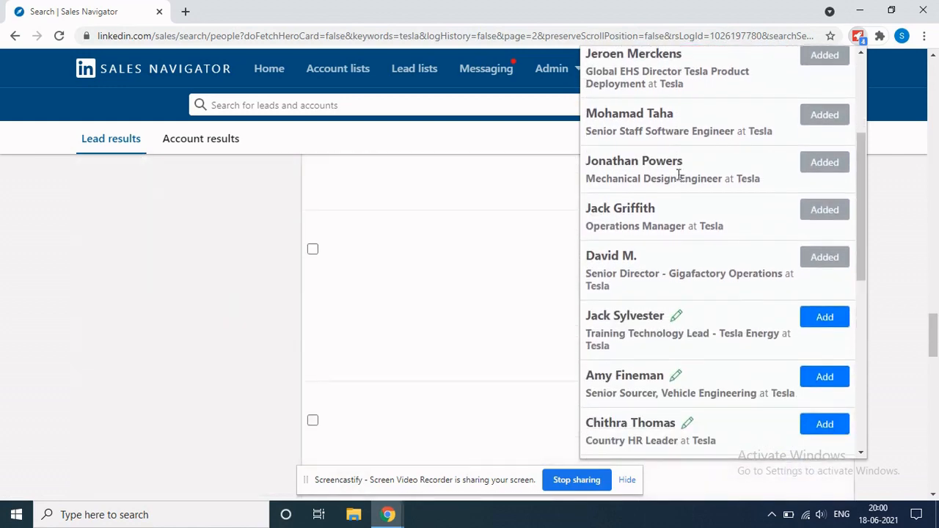
pyautogui.scroll(-1, 678, 179)
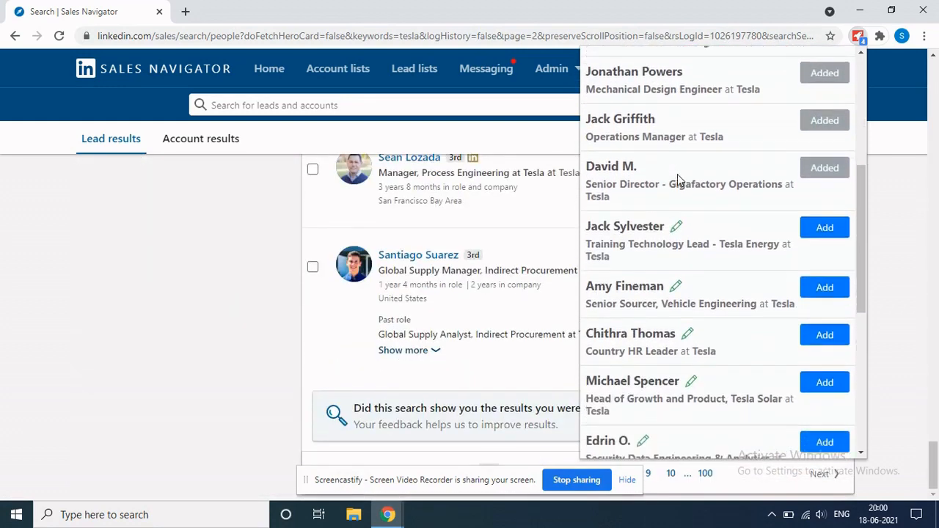
pyautogui.scroll(-1, 679, 174)
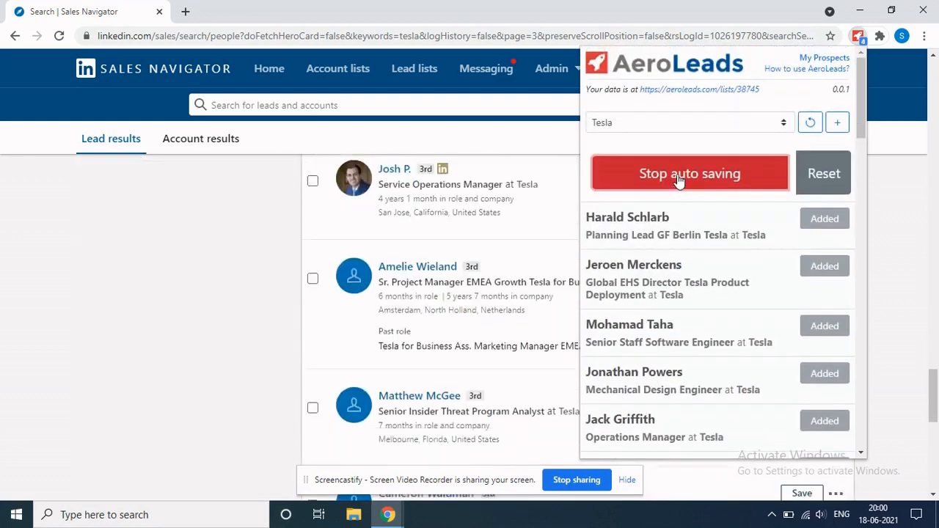
pyautogui.click(679, 180)
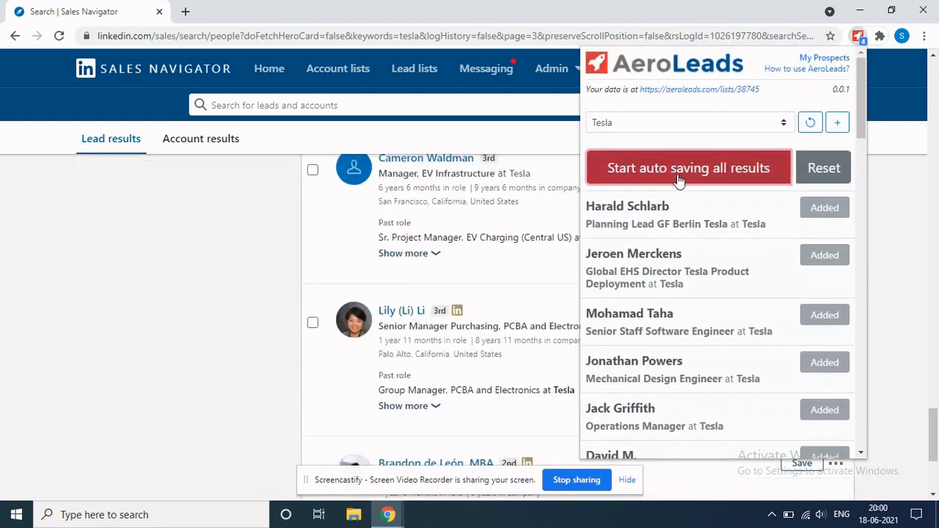
# Open the "Tesla" list on the AeroLeads site and look through the saved prospects.
pyautogui.click(682, 90)
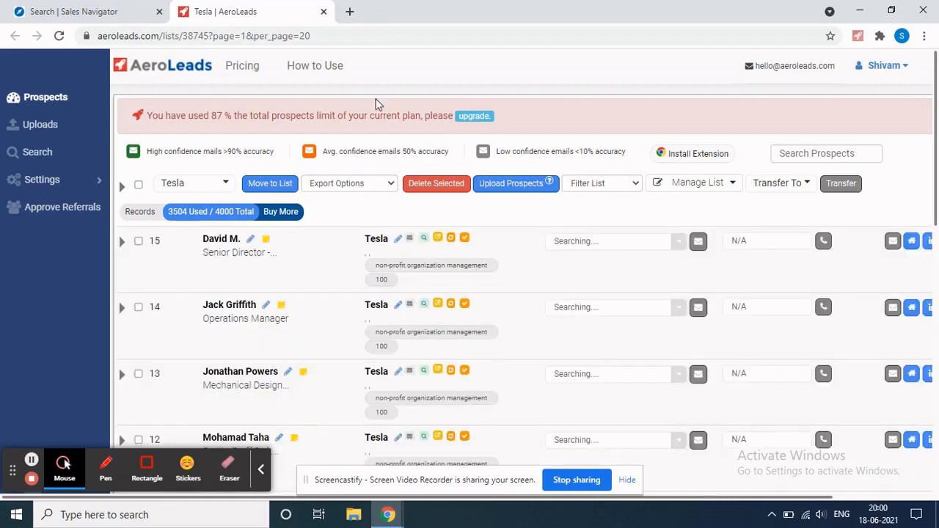
pyautogui.scroll(-5, 232, 379)
pyautogui.scroll(5, 234, 378)
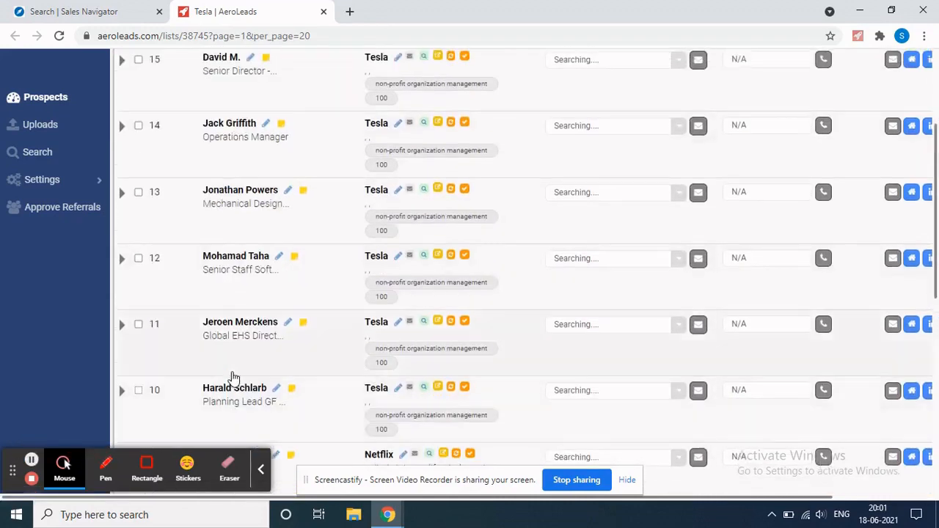